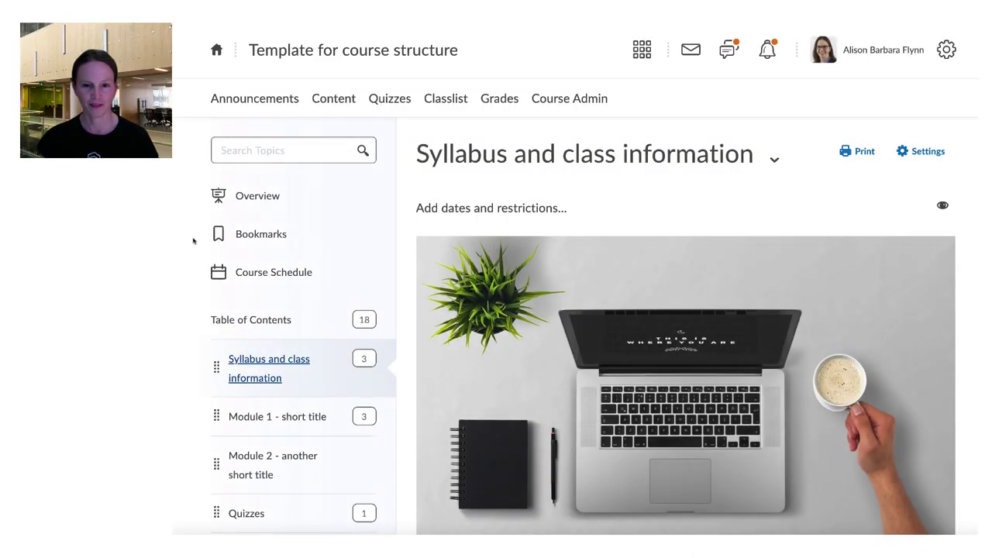
Review the Syllabus and class information module, including its introduction, welcome video, template tour and syllabus document entries
scroll(186, 357, down, 1)
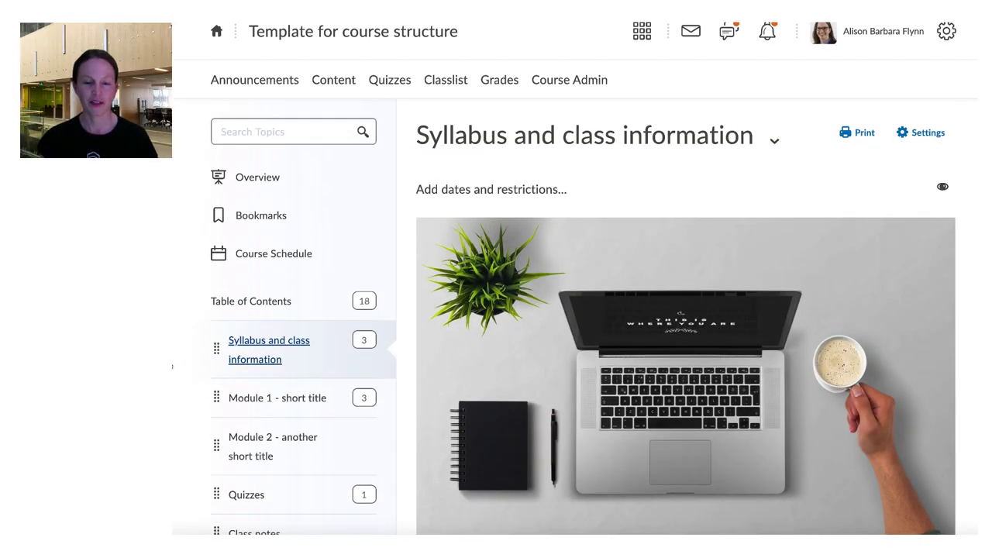
scroll(199, 339, down, 4)
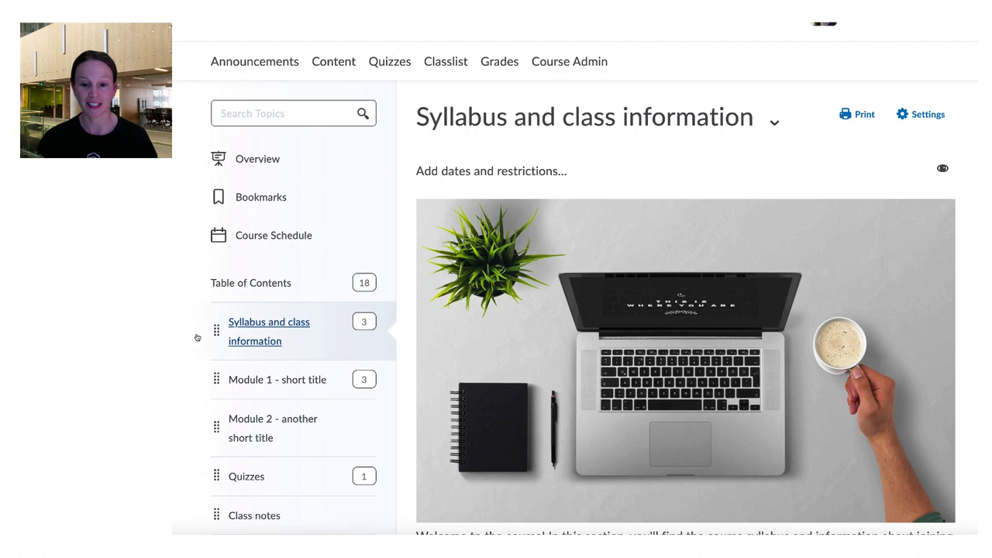
scroll(413, 403, down, 1)
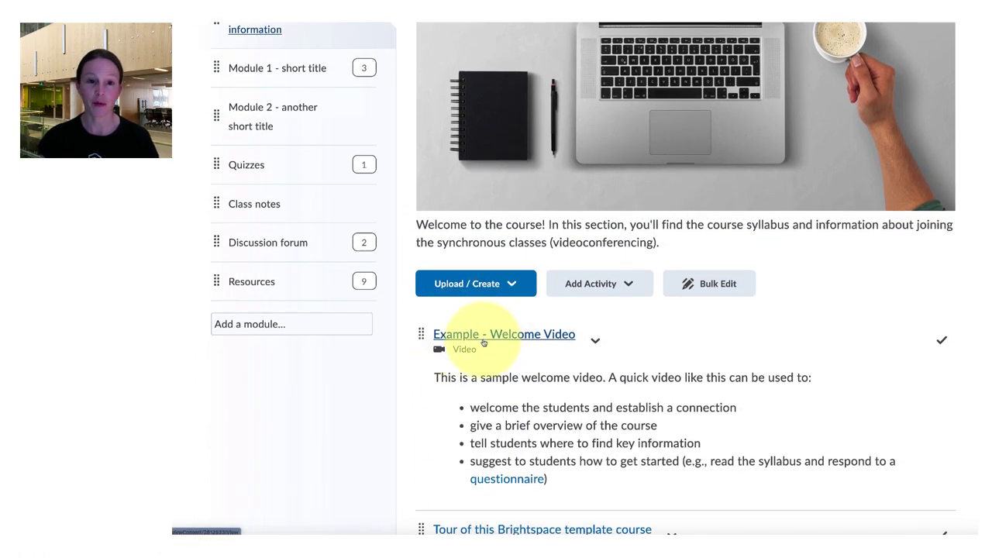
scroll(482, 345, up, 1)
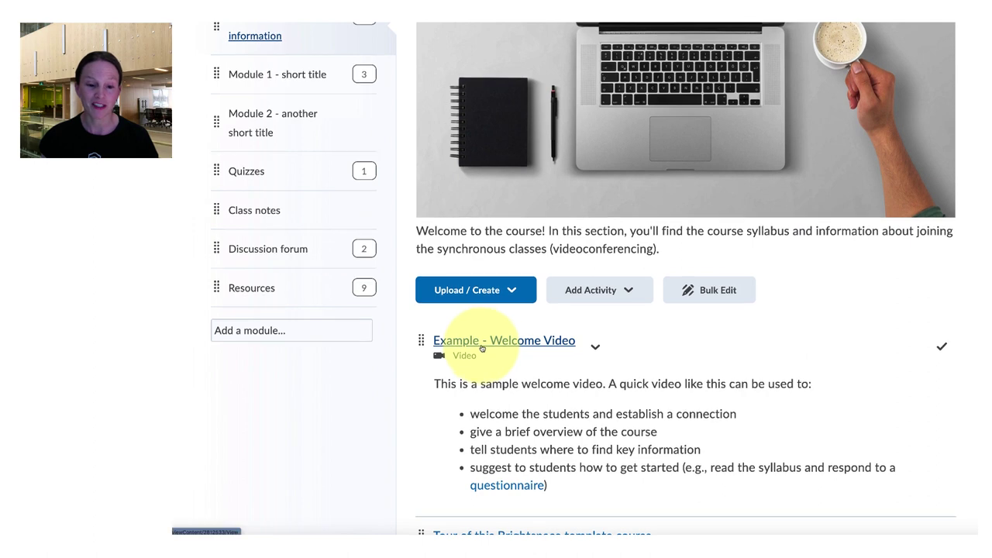
scroll(481, 348, down, 3)
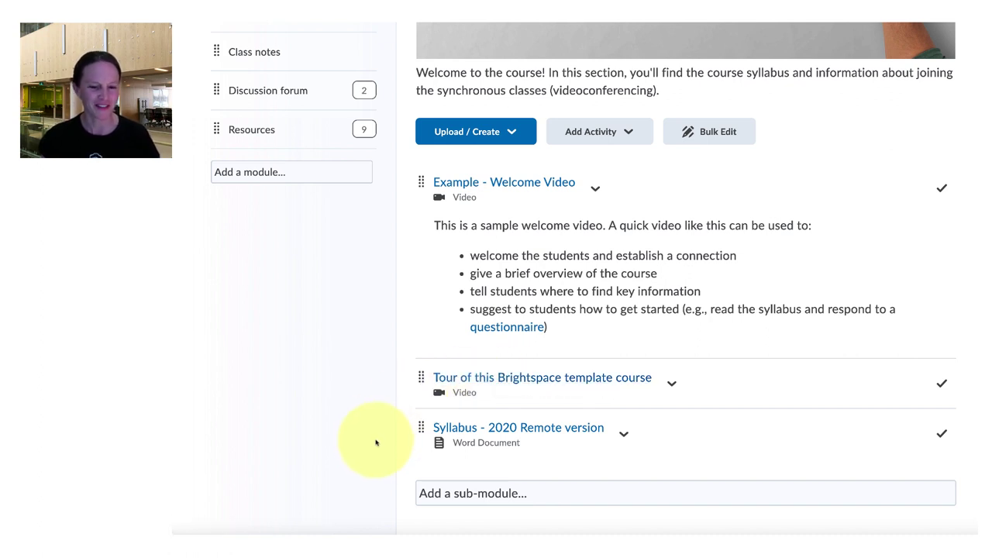
mouse_move(442, 433)
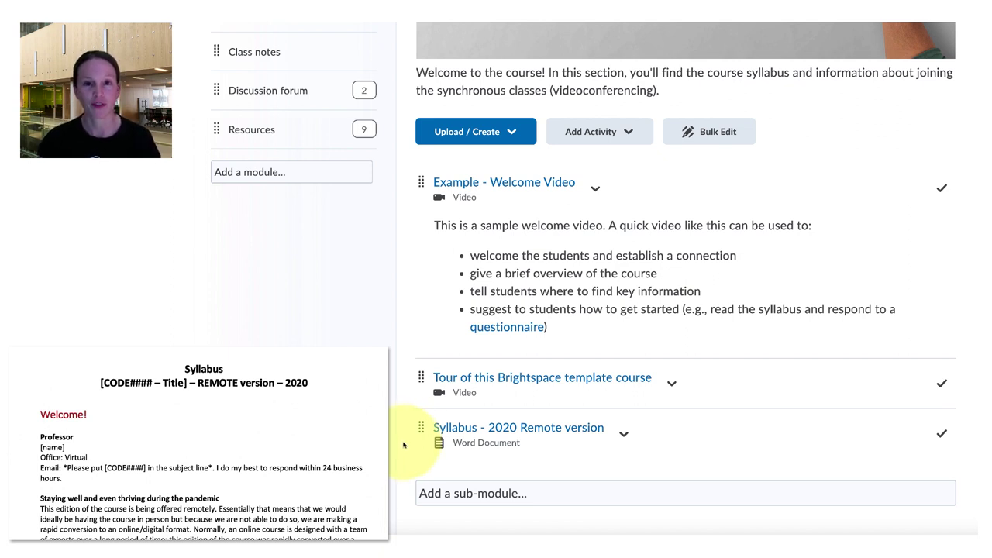
scroll(402, 444, up, 5)
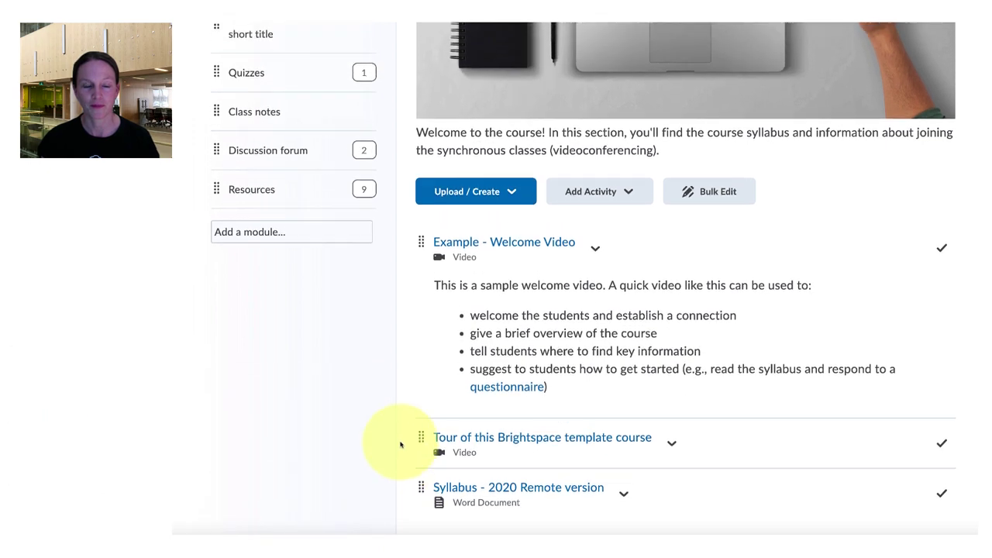
scroll(426, 424, up, 2)
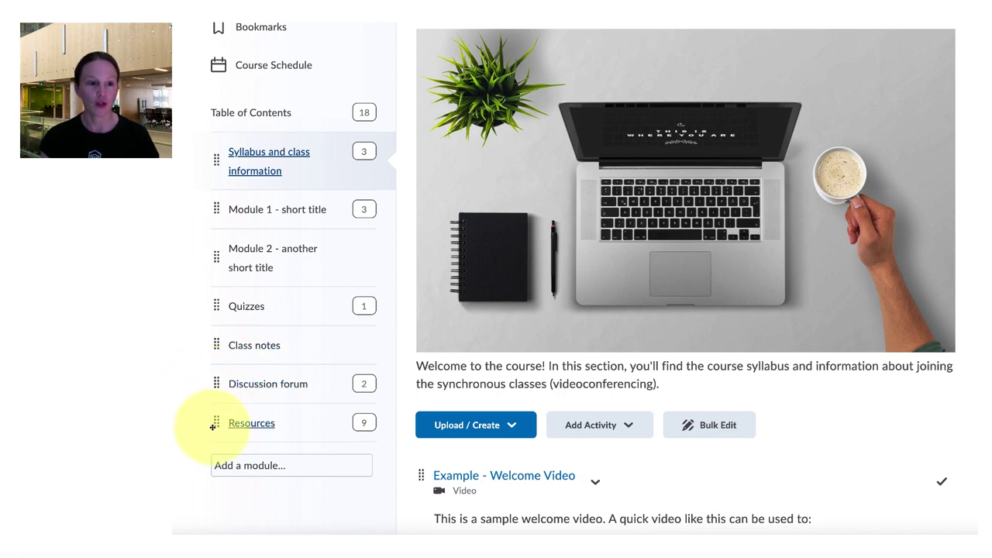
Open Module 1 and review its pre-class videos, Quiz 1, class notes and recordings, and problem set sections
click(263, 210)
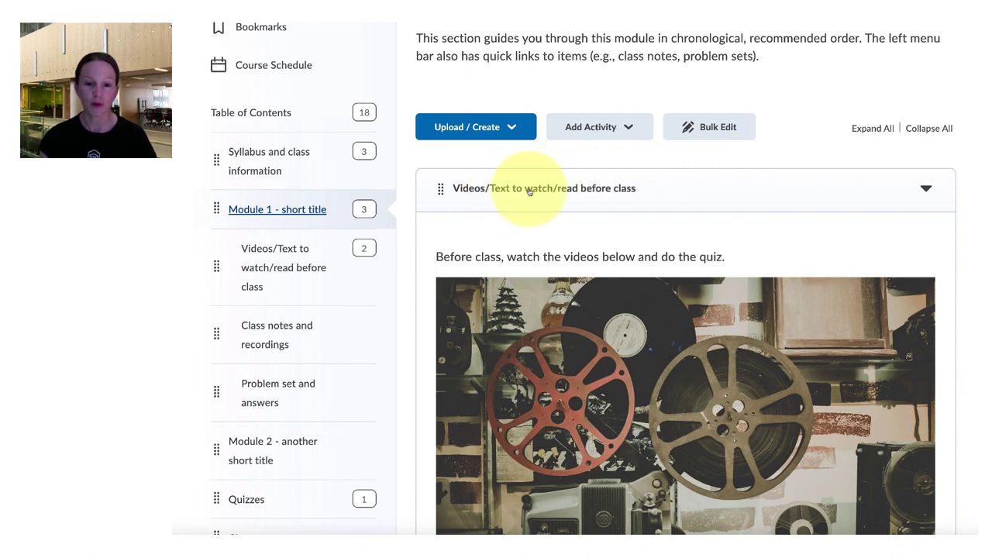
scroll(841, 303, down, 3)
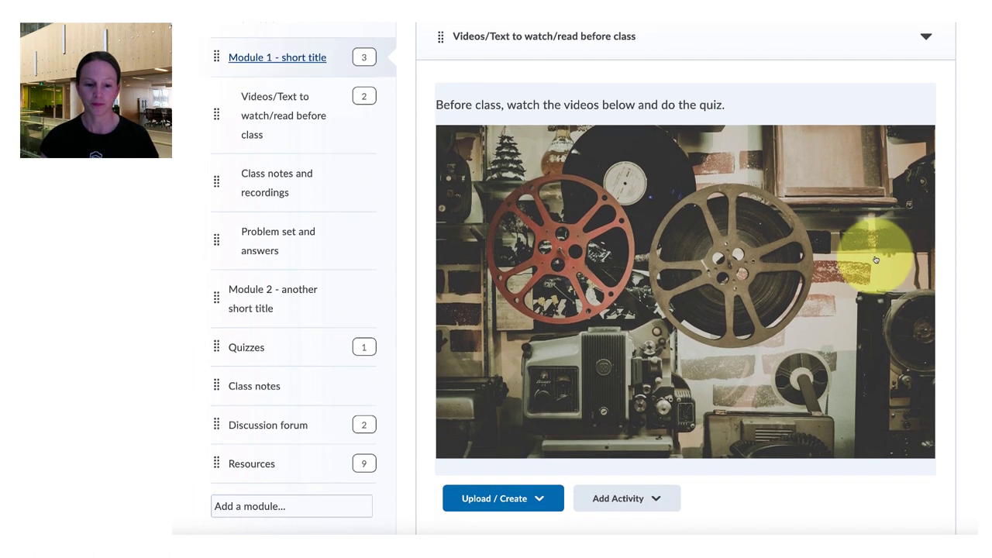
scroll(804, 270, down, 2)
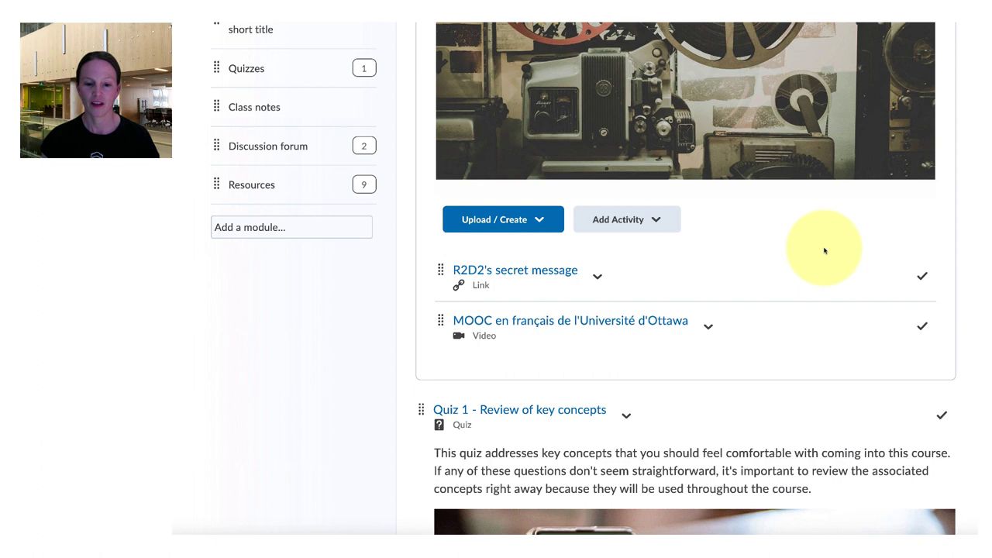
scroll(820, 257, down, 4)
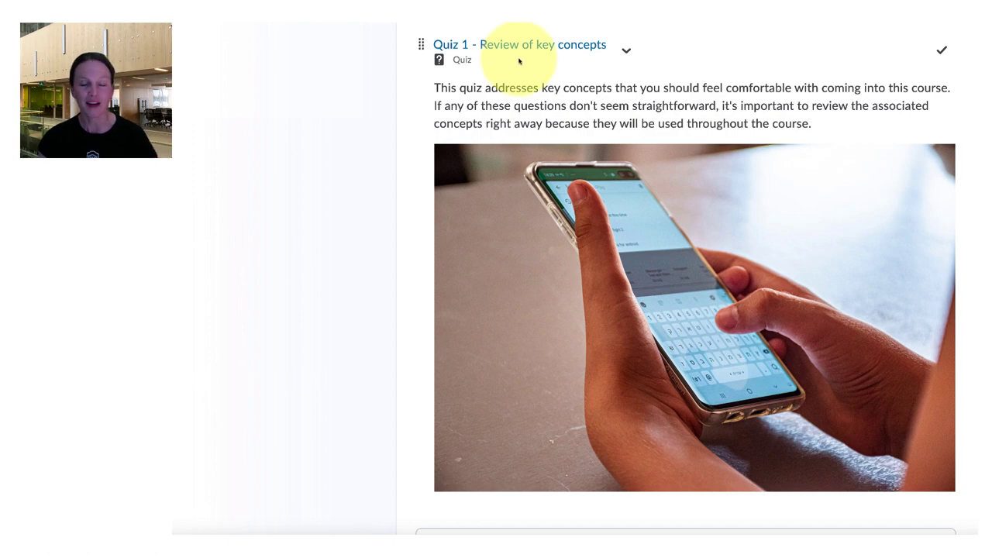
scroll(518, 65, down, 5)
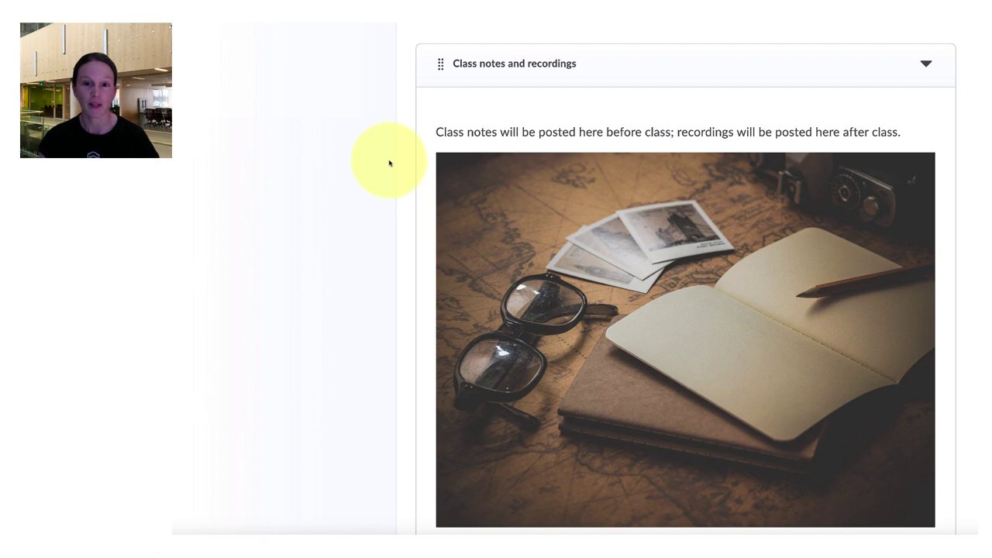
scroll(391, 158, down, 6)
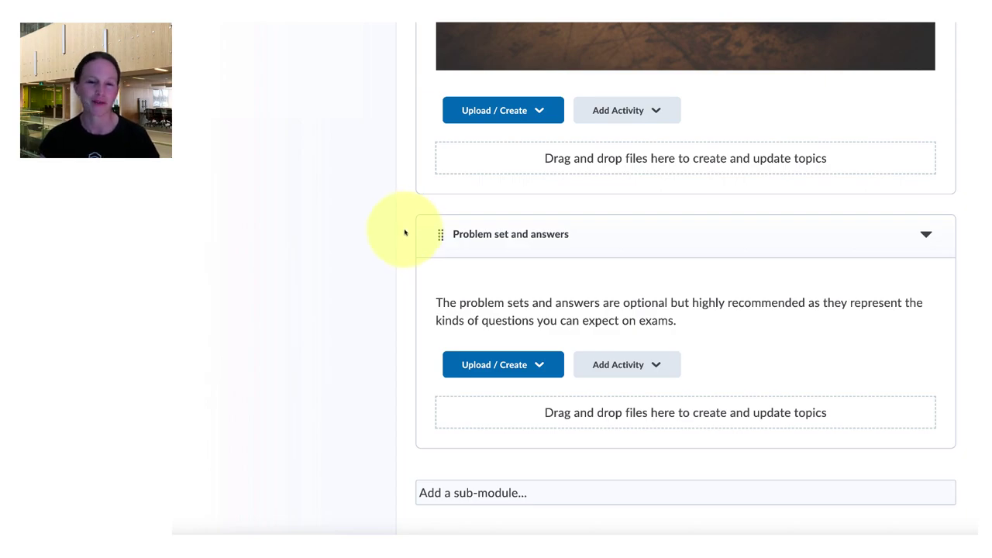
Open Module 2 from the table of contents and examine its pre-class, class notes and problem set sub-modules
scroll(404, 231, up, 20)
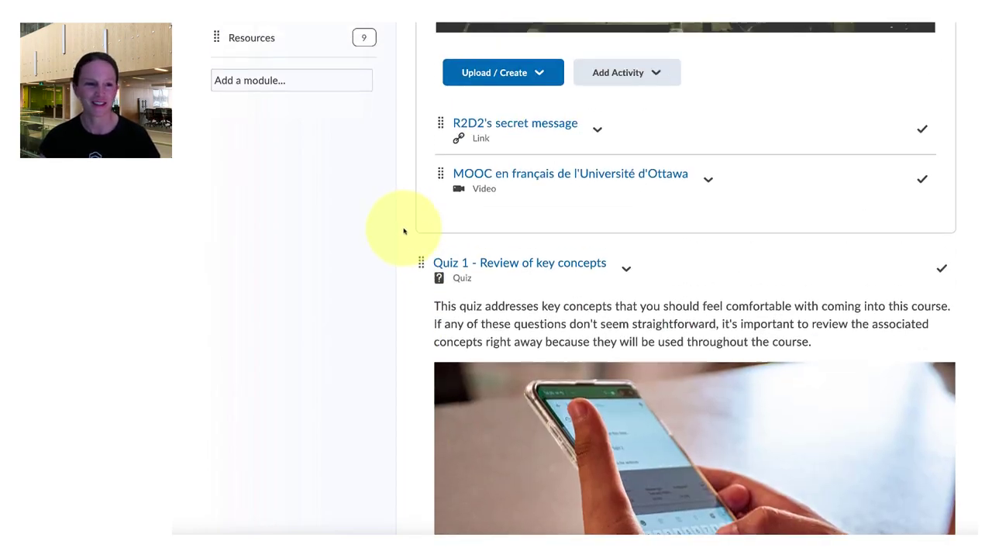
scroll(395, 225, down, 5)
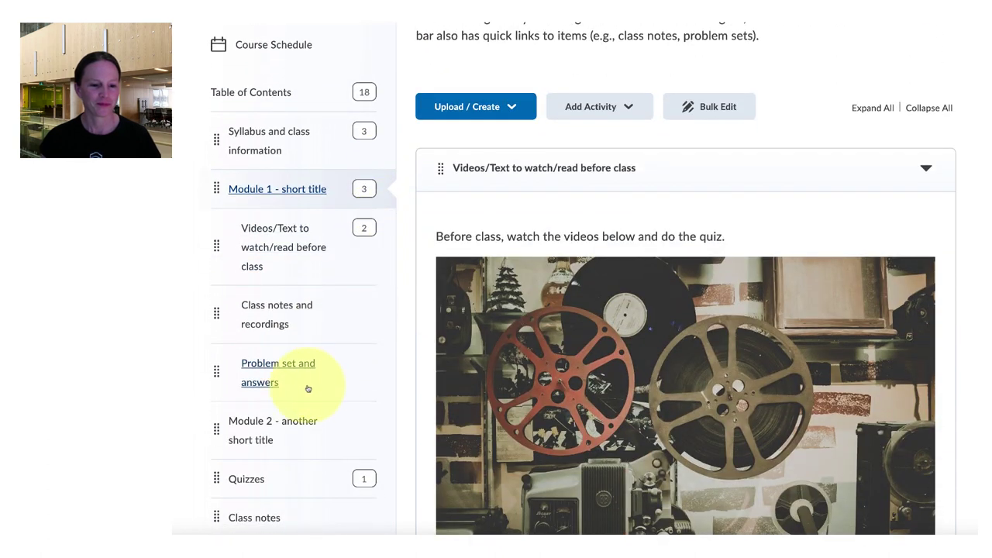
scroll(243, 327, down, 1)
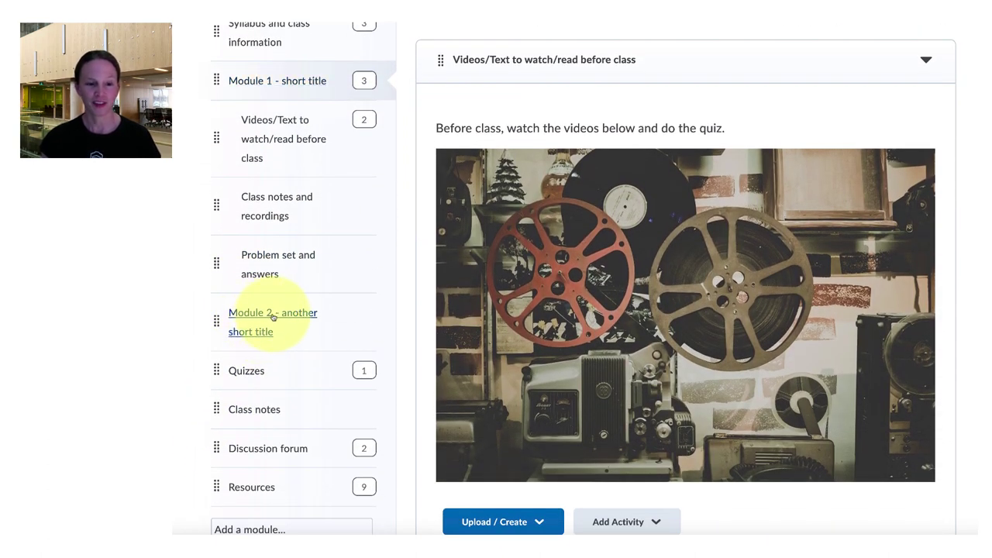
click(273, 317)
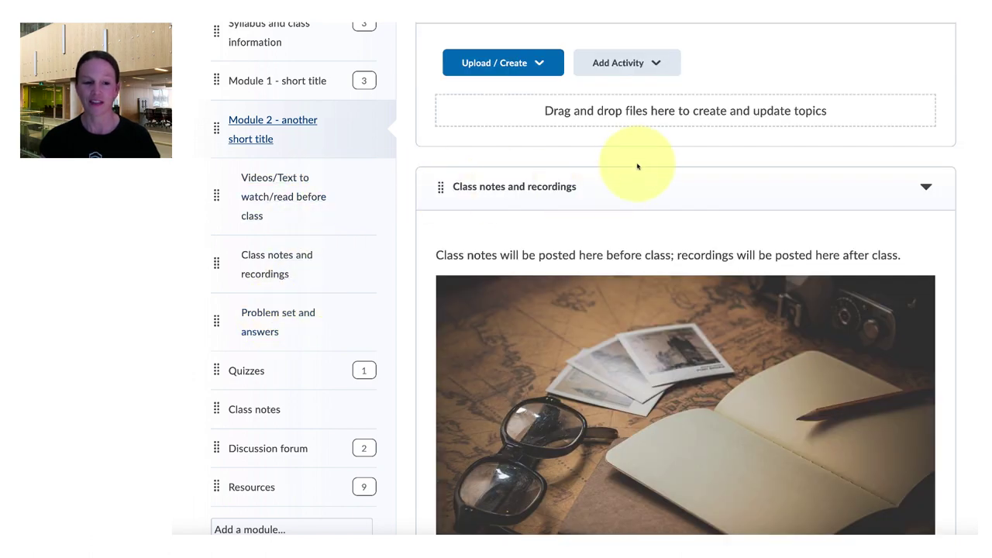
scroll(616, 160, up, 3)
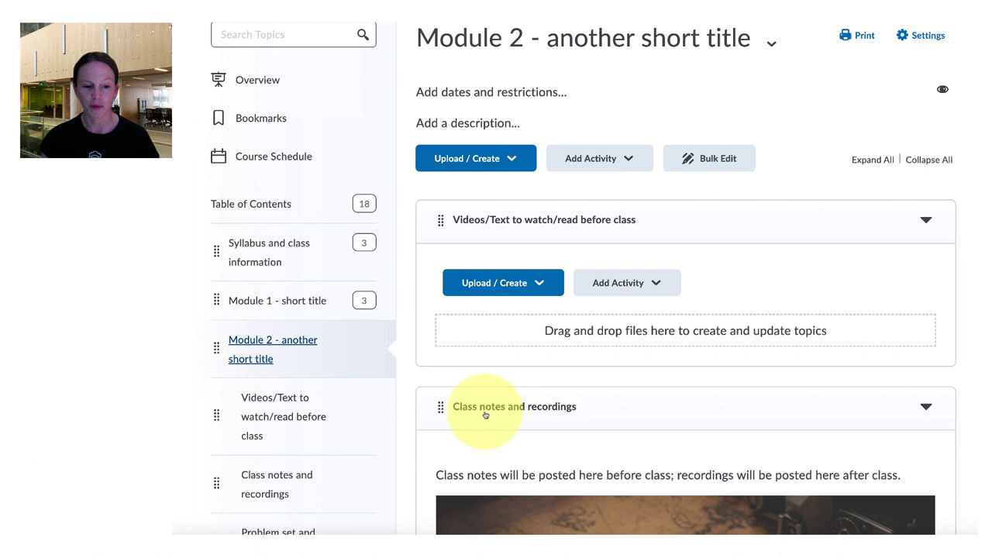
scroll(486, 414, down, 8)
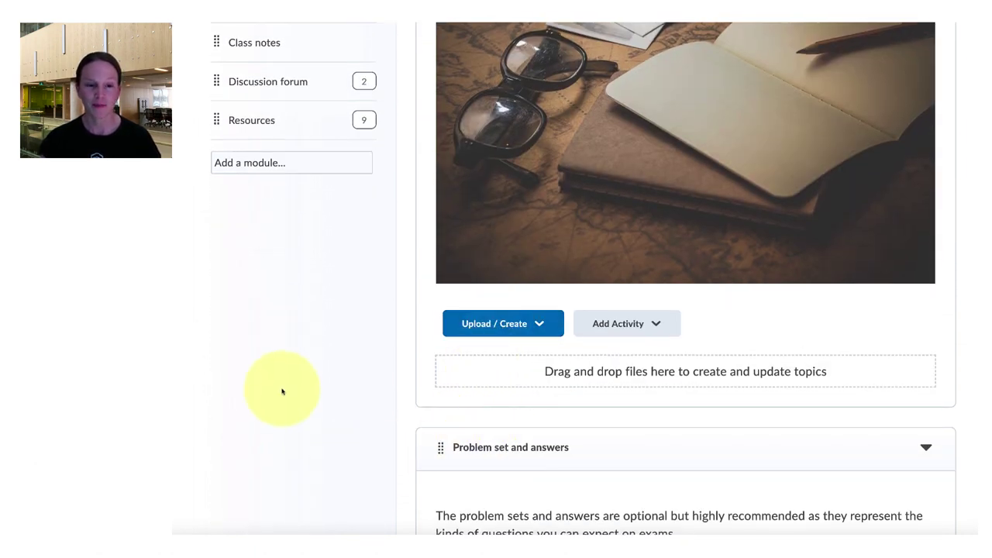
scroll(281, 393, up, 5)
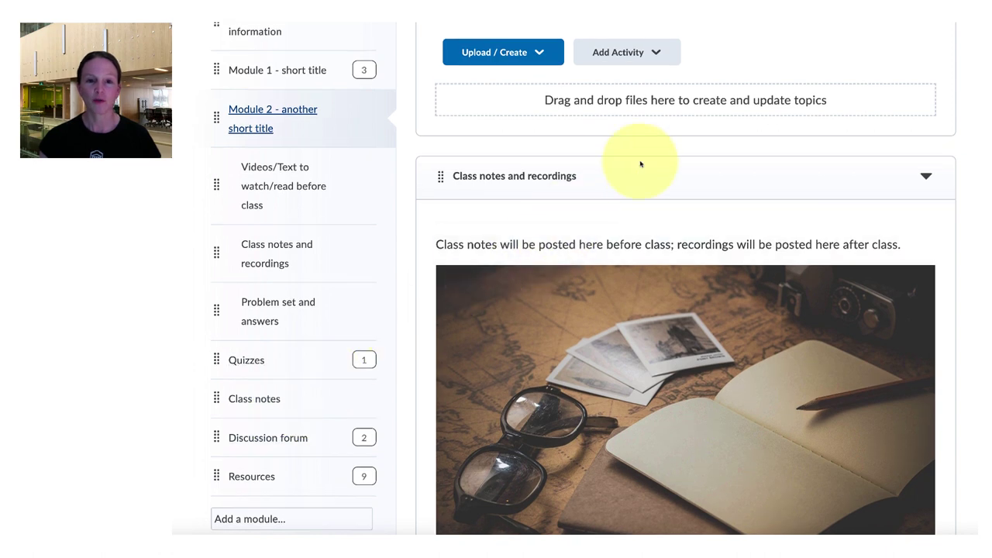
scroll(604, 132, up, 2)
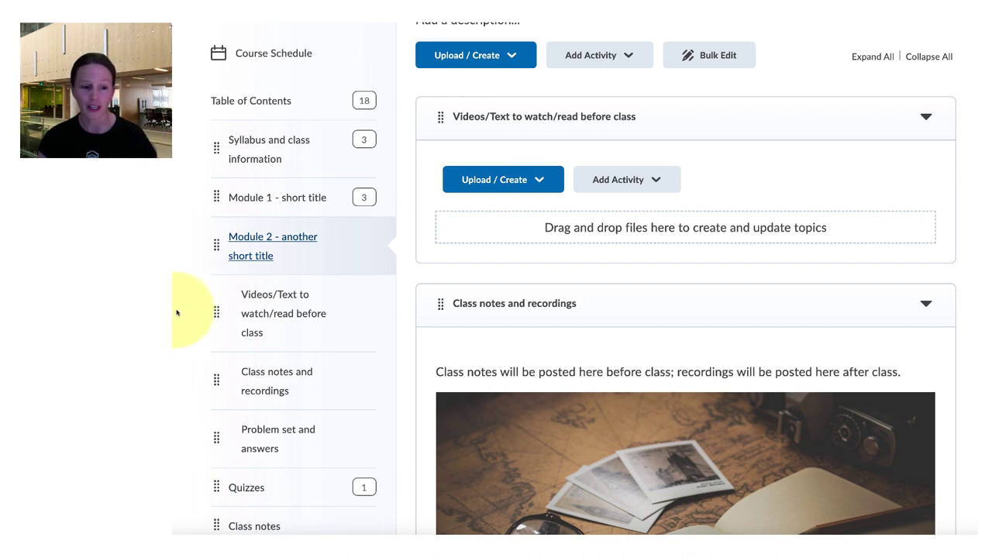
Open the Discussion forum module and review its General course question and Module 1 discussion topics
scroll(171, 403, down, 1)
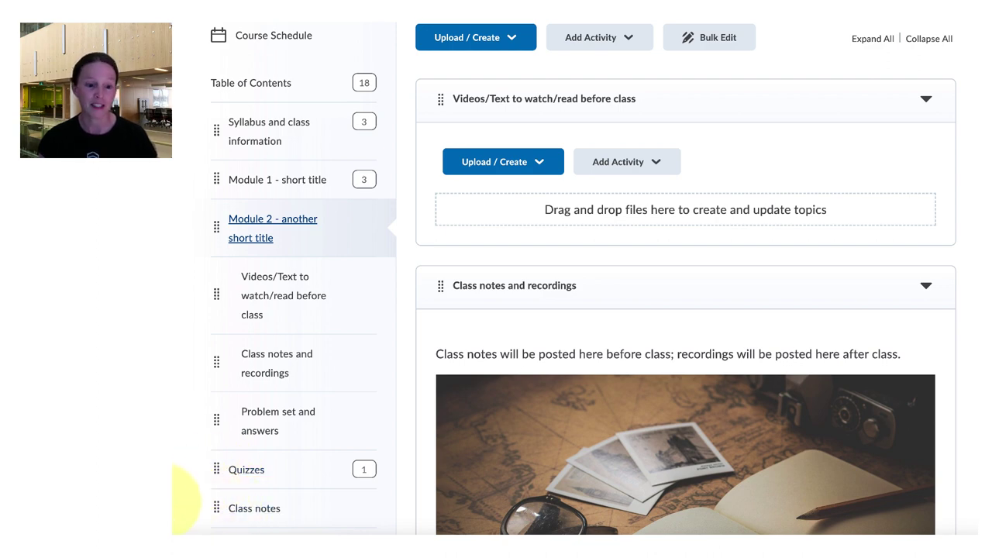
scroll(182, 481, down, 5)
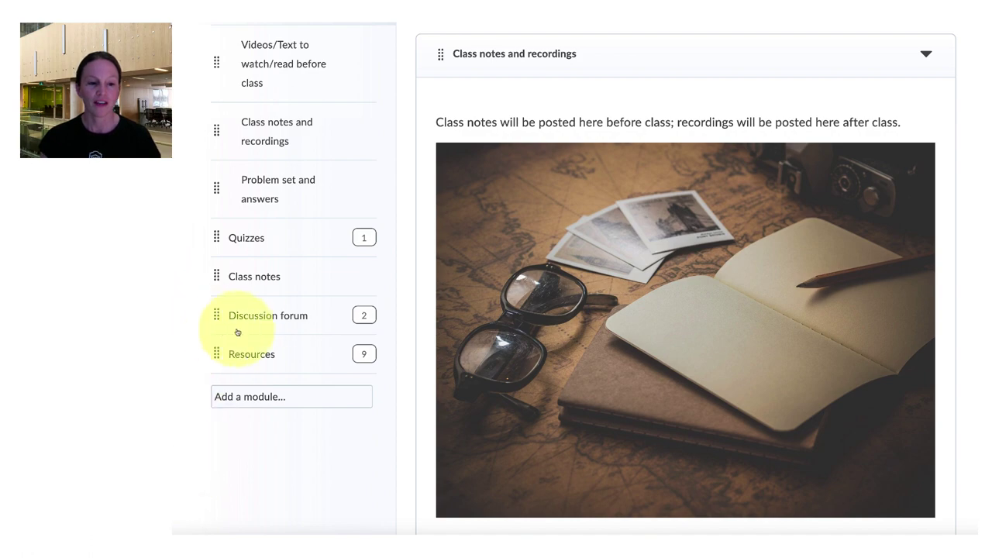
click(240, 314)
scroll(172, 410, up, 4)
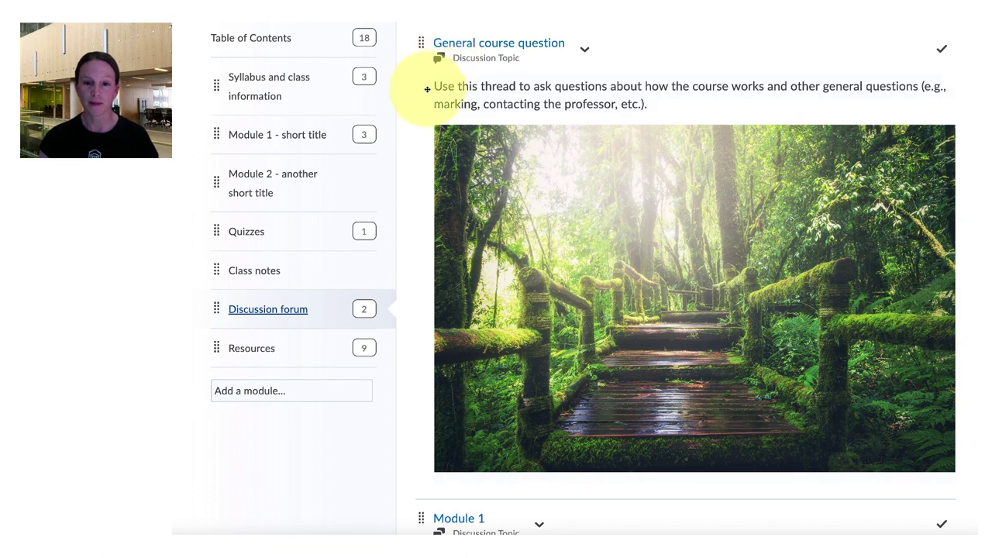
scroll(394, 361, down, 8)
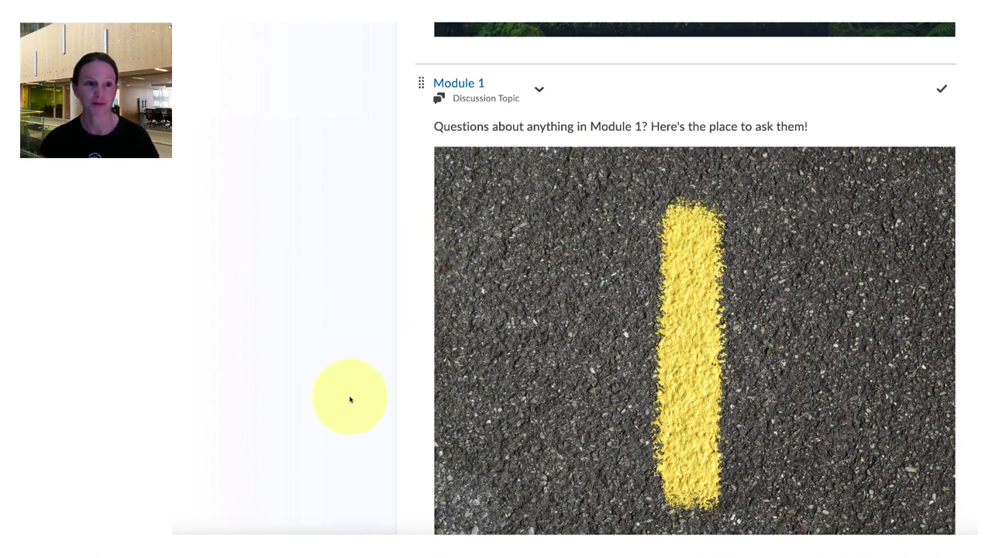
Open the Resources module and review the Excelling in online learning section with its work plans and study tips
scroll(349, 399, up, 3)
click(251, 137)
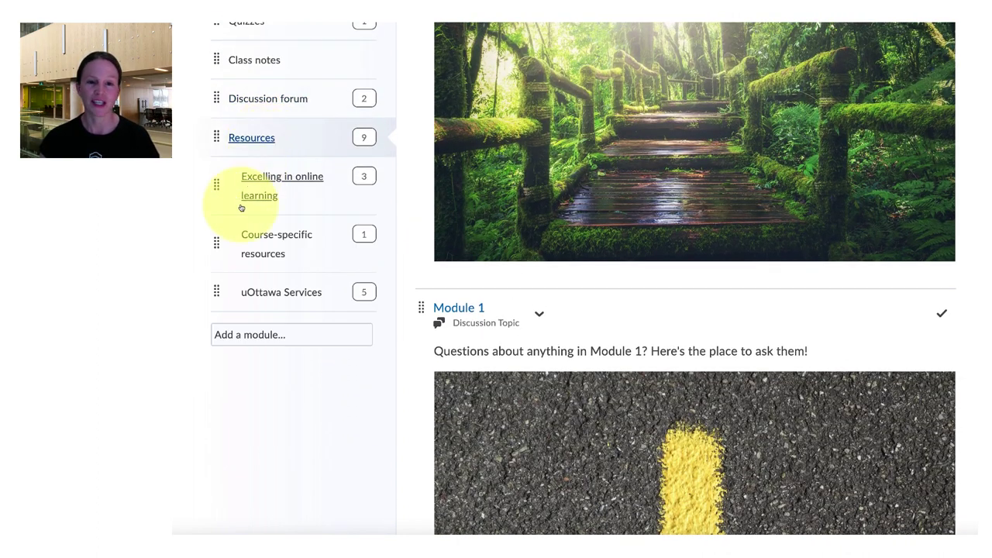
click(241, 205)
scroll(250, 409, up, 3)
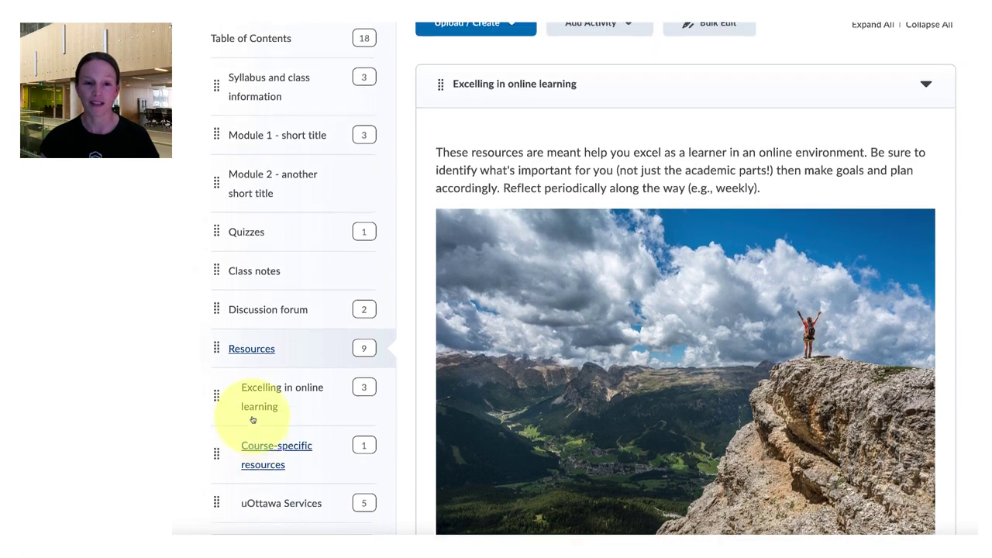
scroll(252, 420, up, 1)
scroll(252, 419, down, 2)
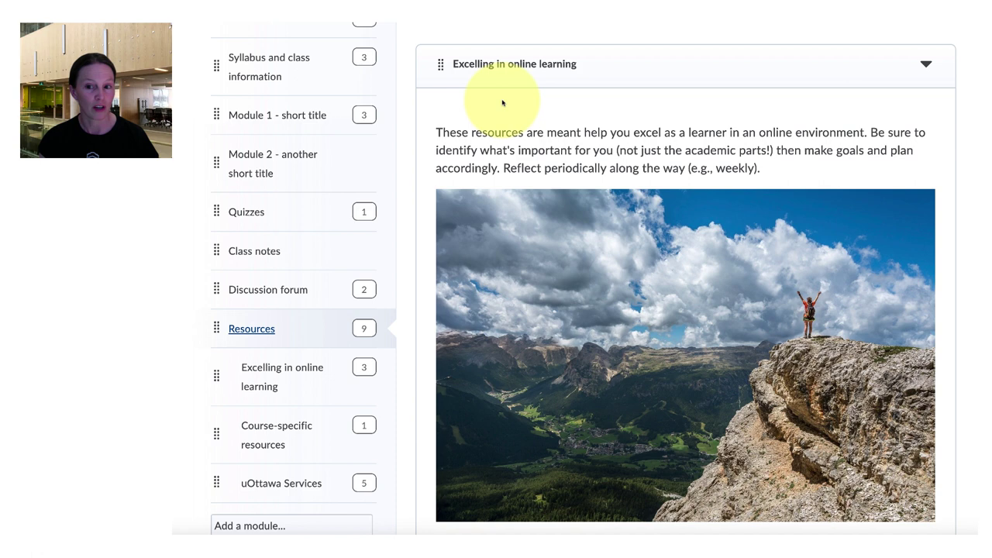
scroll(885, 222, down, 4)
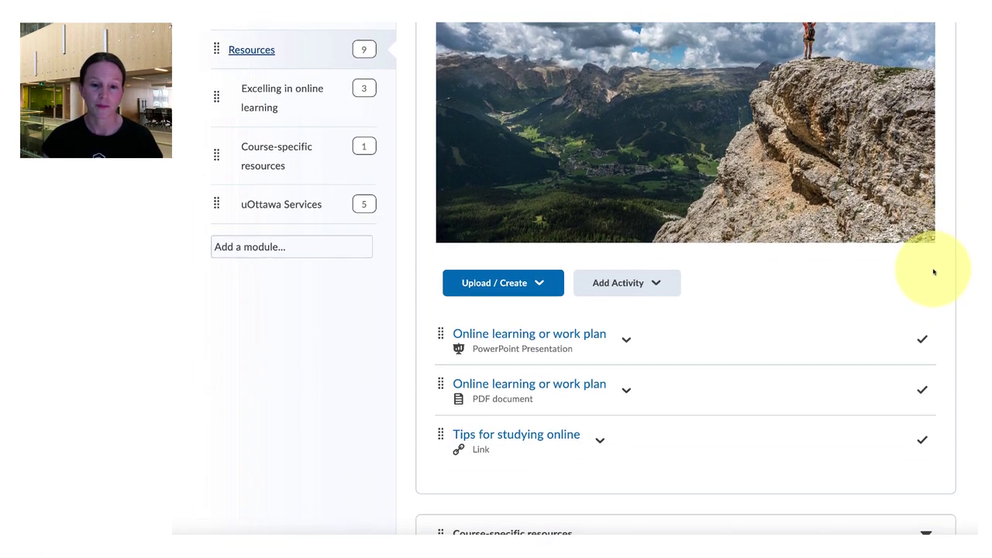
Review the Course-specific resources and uOttawa Services sections of the Resources module
scroll(934, 272, down, 3)
scroll(929, 268, down, 1)
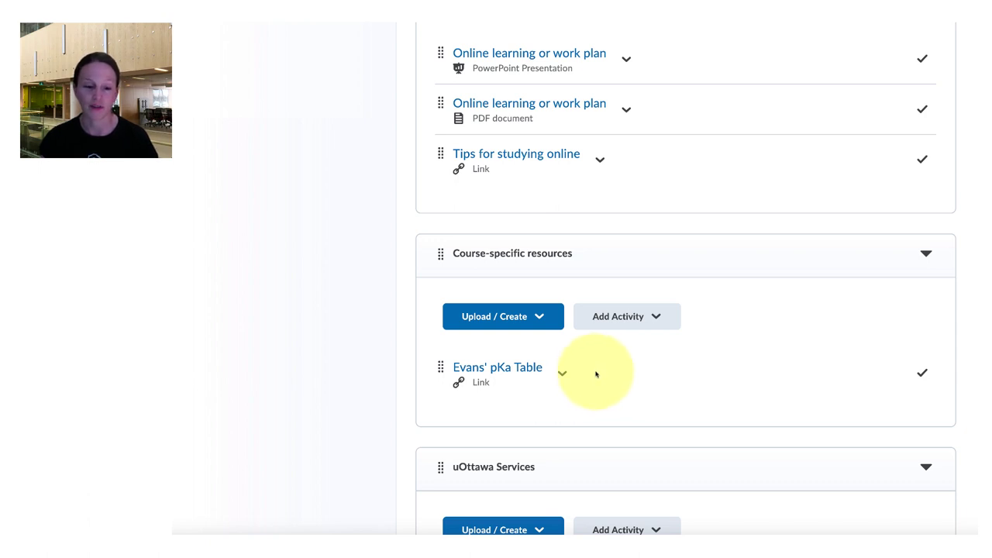
scroll(389, 434, down, 3)
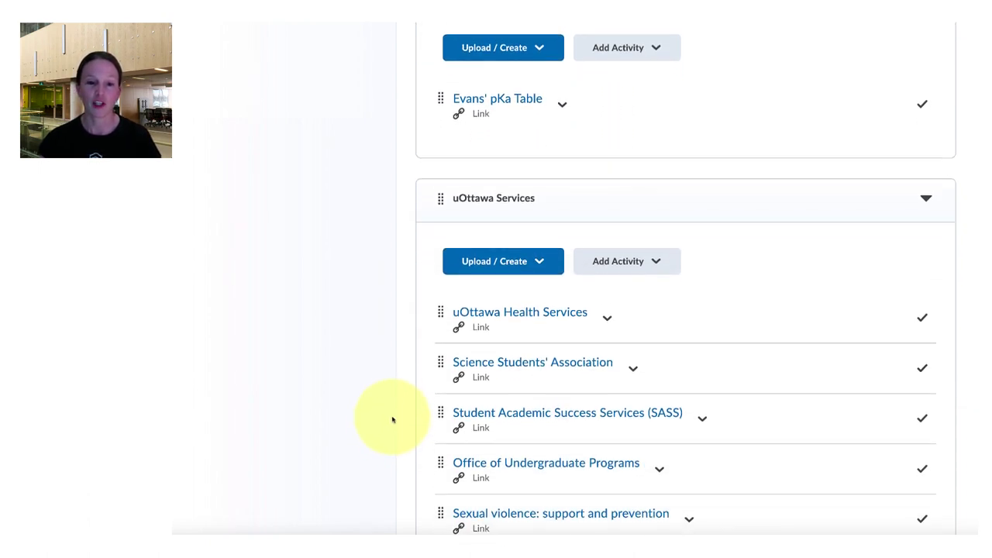
scroll(392, 419, down, 1)
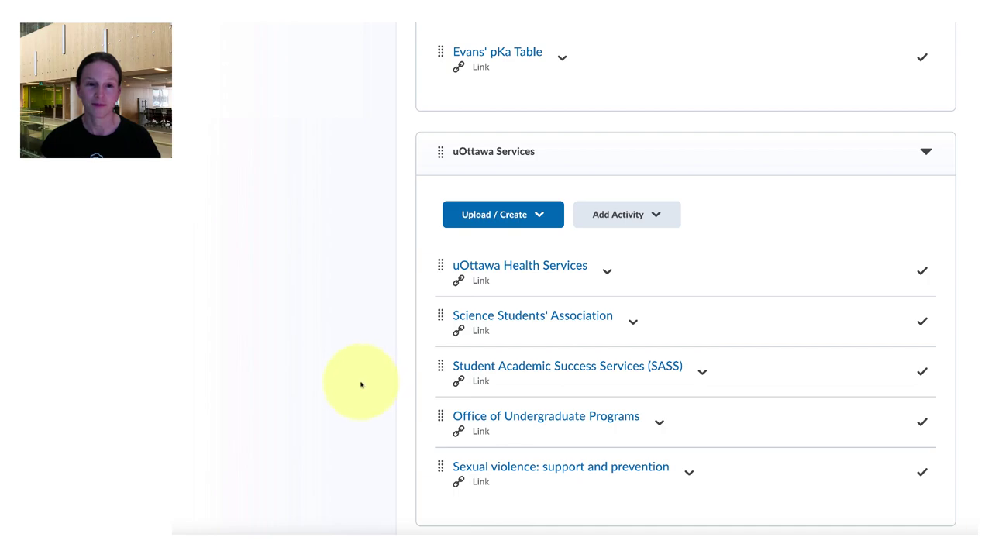
Go from the Resources module to the main Content area of the course
scroll(360, 372, up, 10)
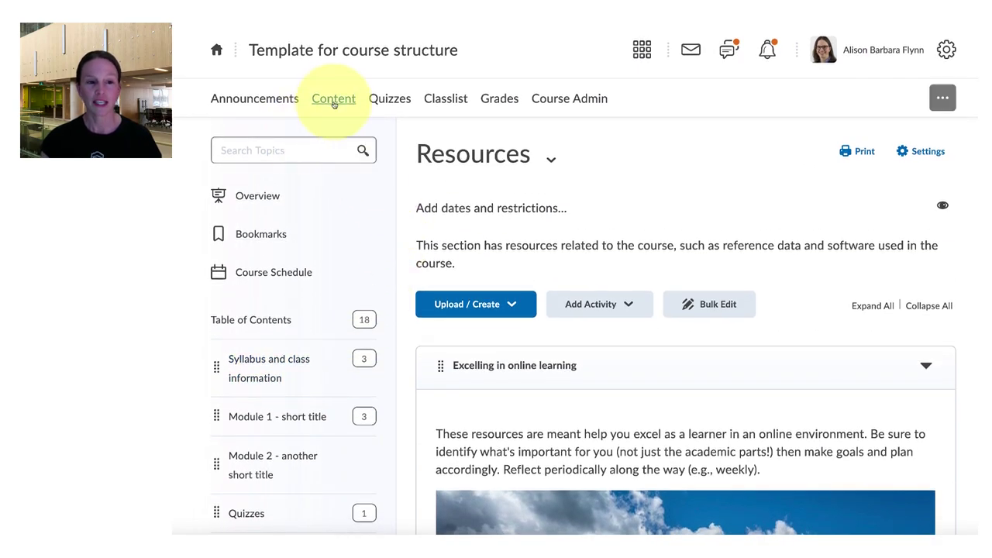
click(333, 101)
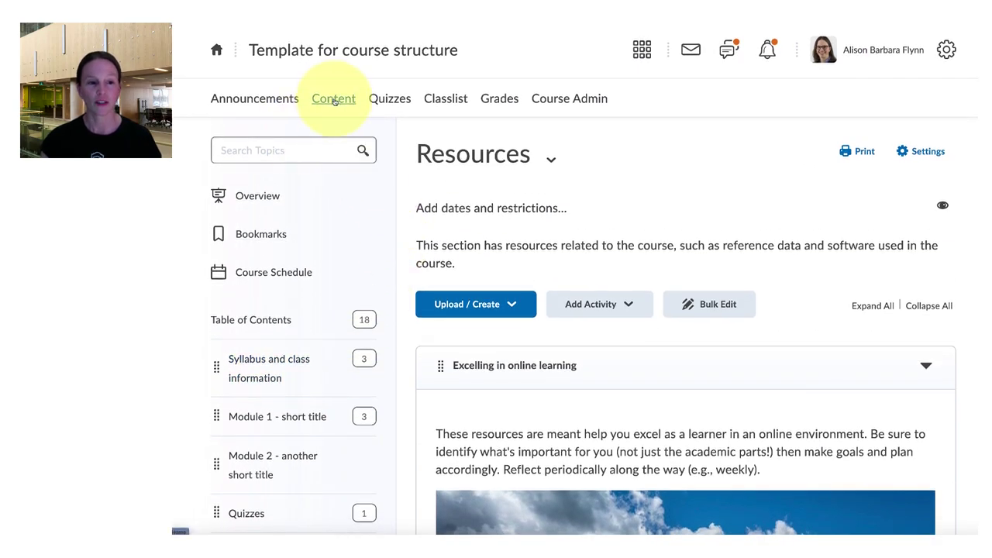
View the course's Announcements page and review the grade items and their weights in the Manage Grades view of Grades
click(263, 102)
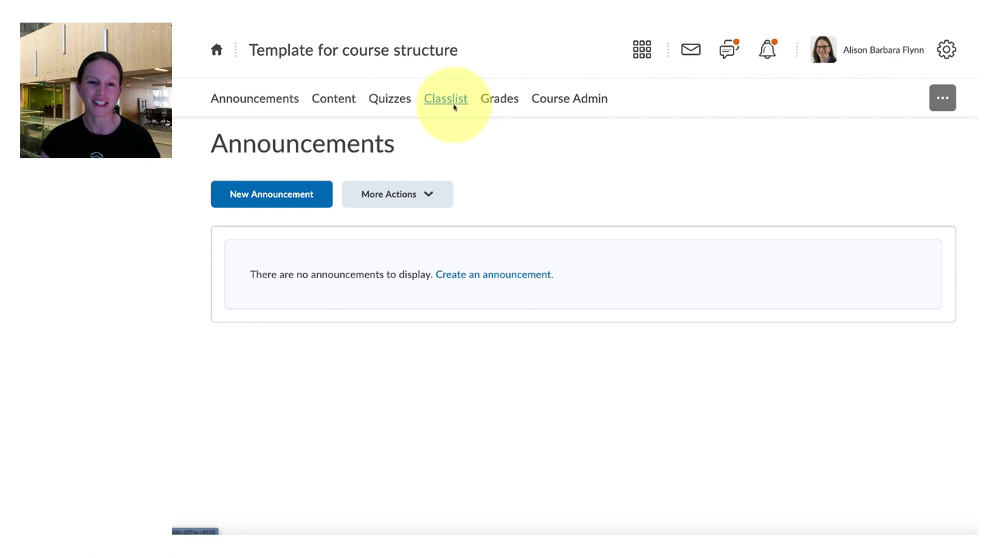
click(504, 101)
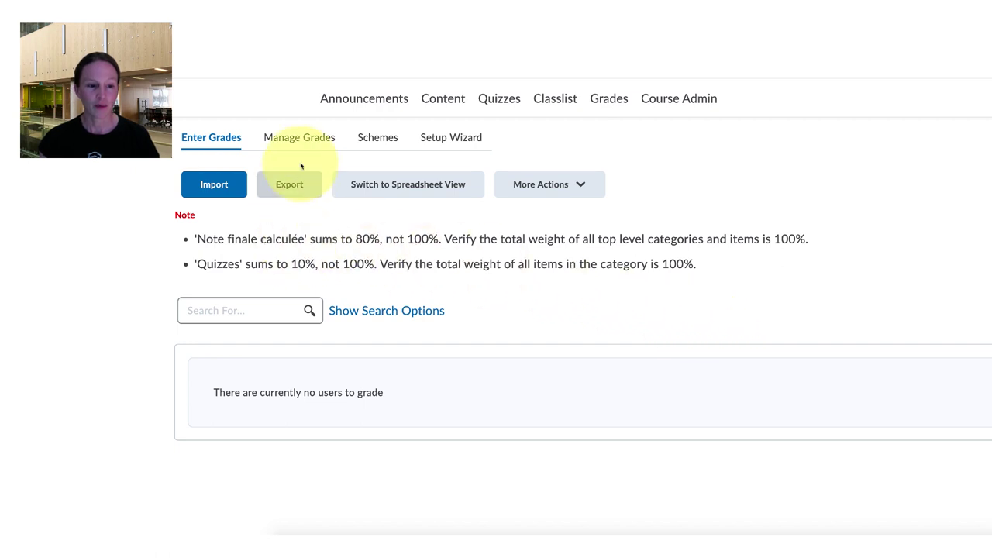
click(293, 137)
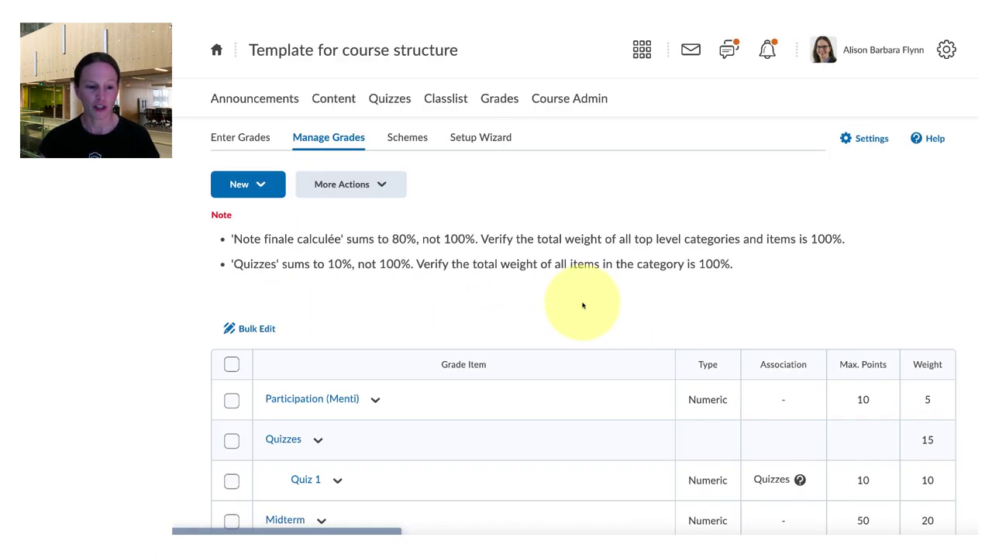
scroll(527, 300, down, 3)
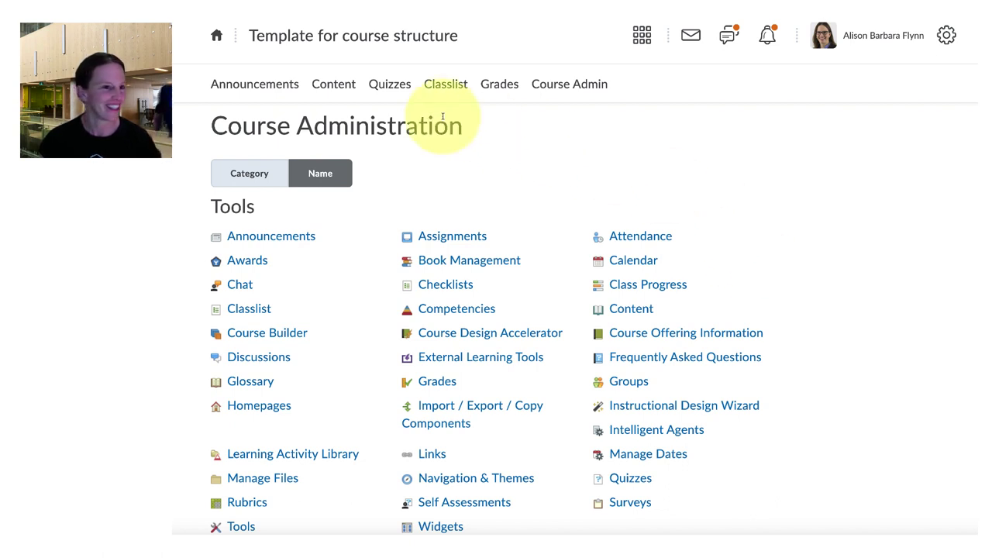
Return from Course Administration to the course Content area and look over the Resources module and table of contents
click(347, 87)
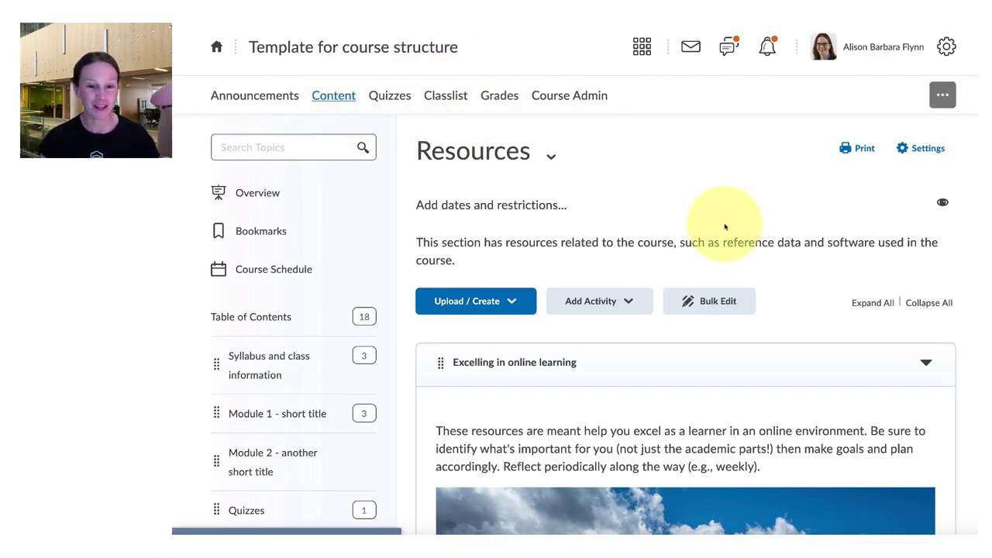
scroll(930, 294, down, 1)
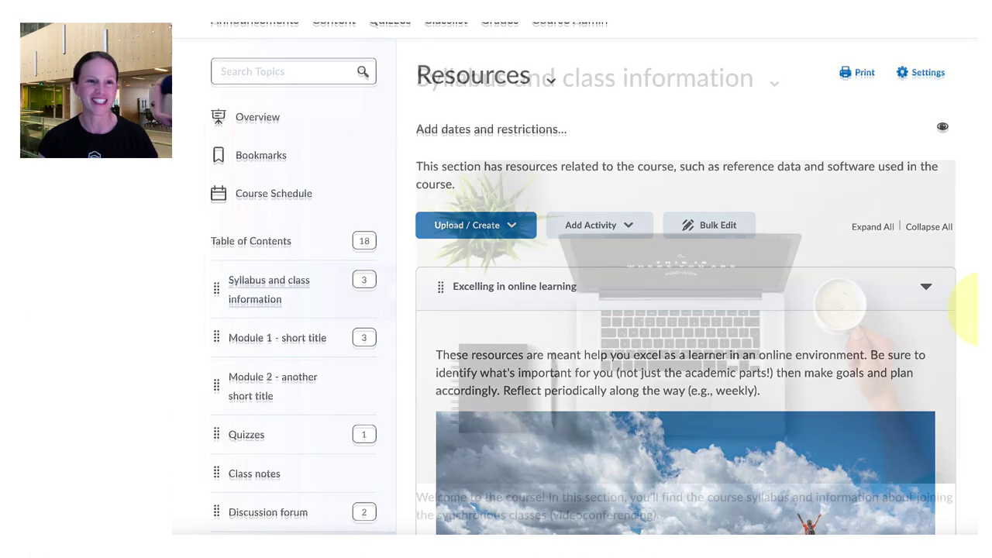